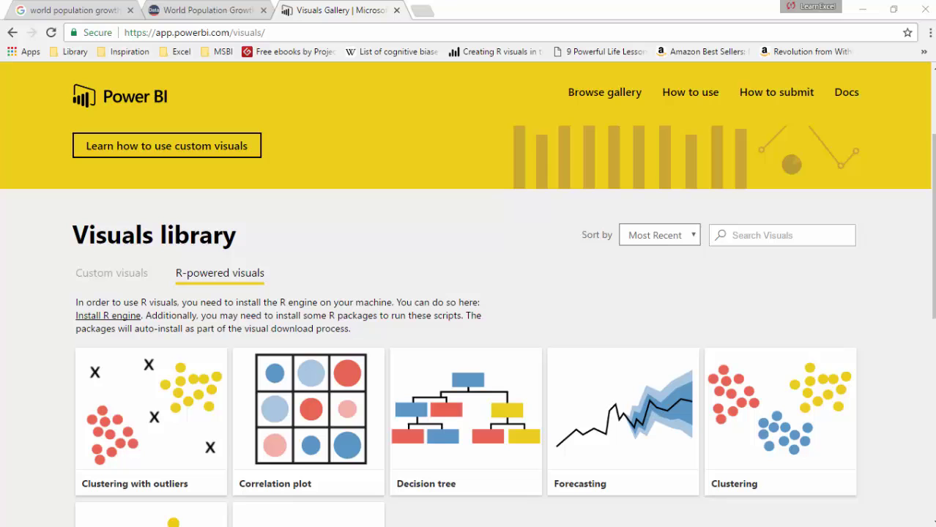
Review the finished report and the World Population Growth page in the browser's visuals gallery
{"action": "left_click", "coordinate": [456, 516]}
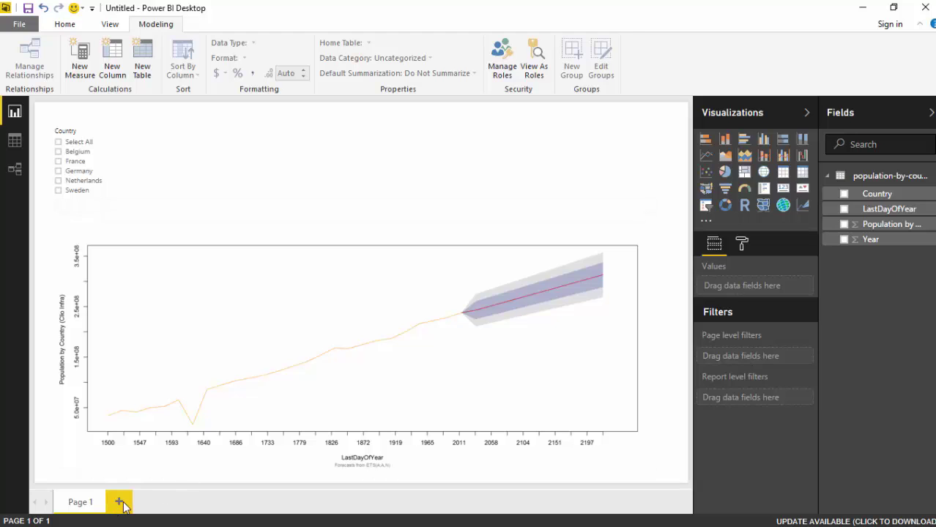
{"action": "left_click", "coordinate": [434, 519]}
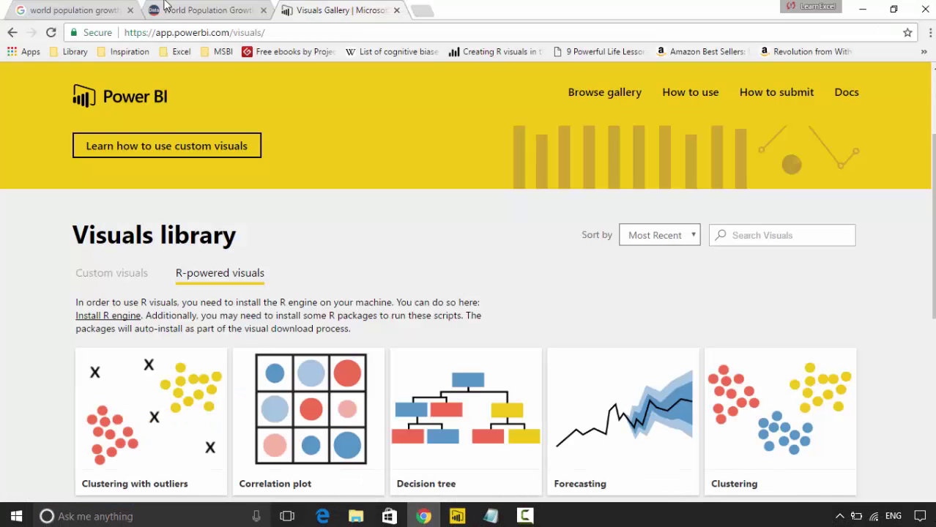
{"action": "left_click", "coordinate": [204, 10]}
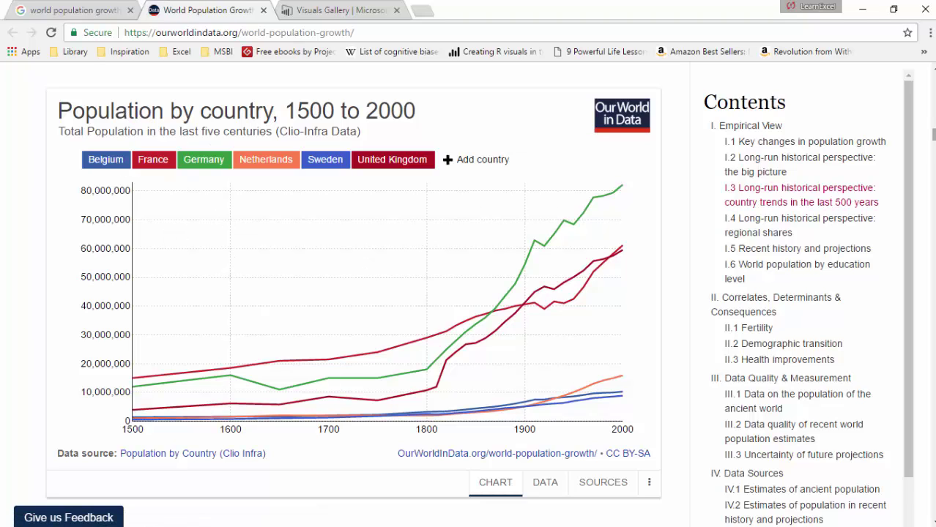
{"action": "scroll", "coordinate": [354, 293], "scroll_direction": "down", "scroll_amount": 1}
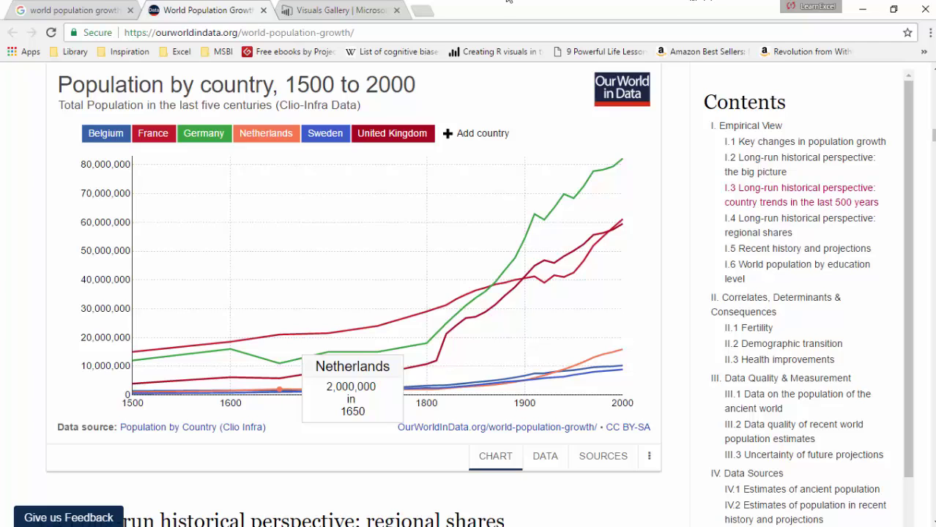
{"action": "left_click", "coordinate": [366, 10]}
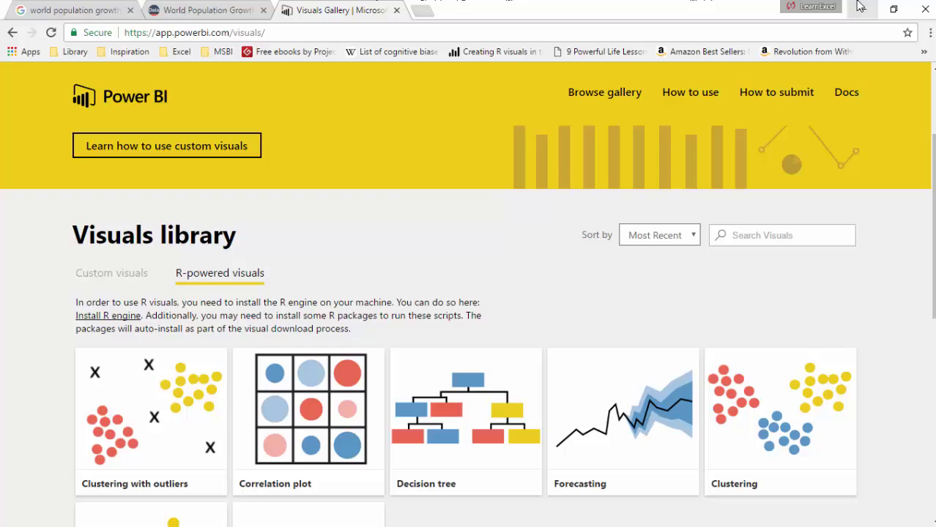
In Power BI Desktop, add Page 2 with a Forecasting visual moved low and widened across the page
{"action": "key", "text": "alt+Tab"}
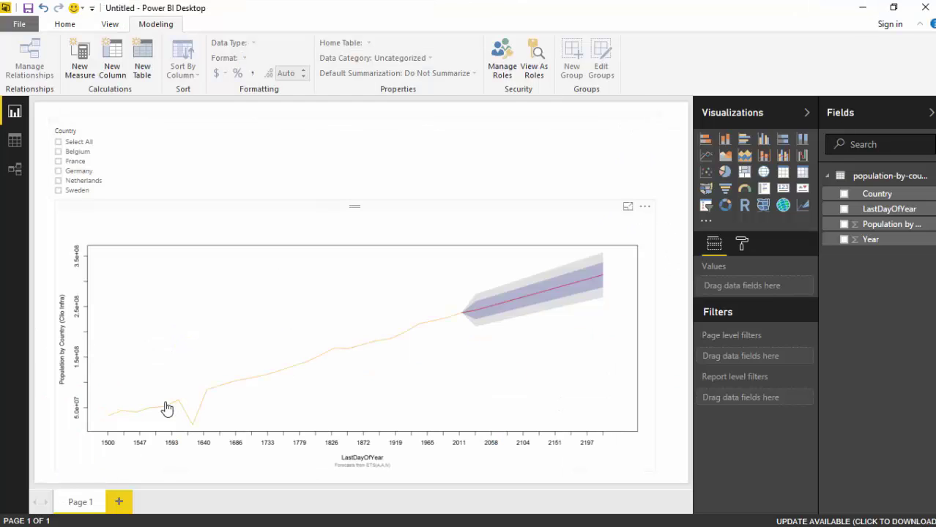
{"action": "left_click", "coordinate": [119, 503]}
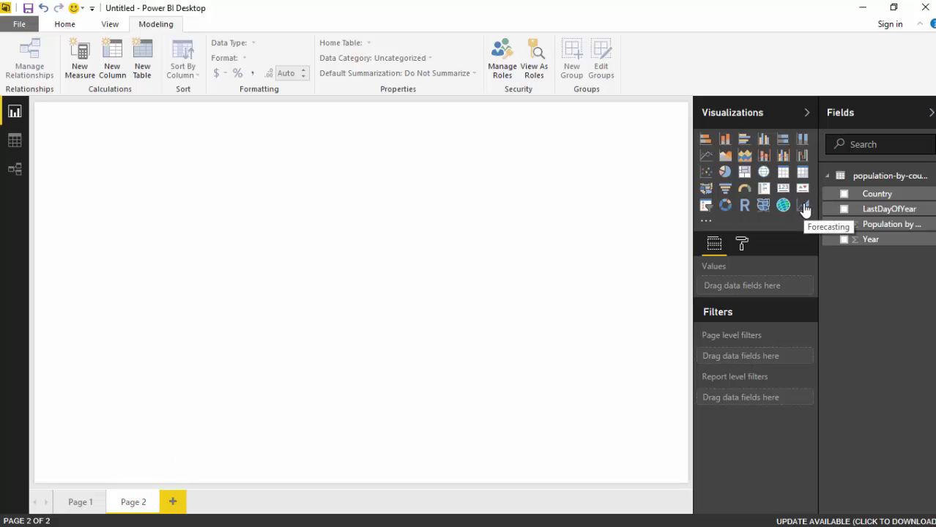
{"action": "left_click", "coordinate": [803, 208]}
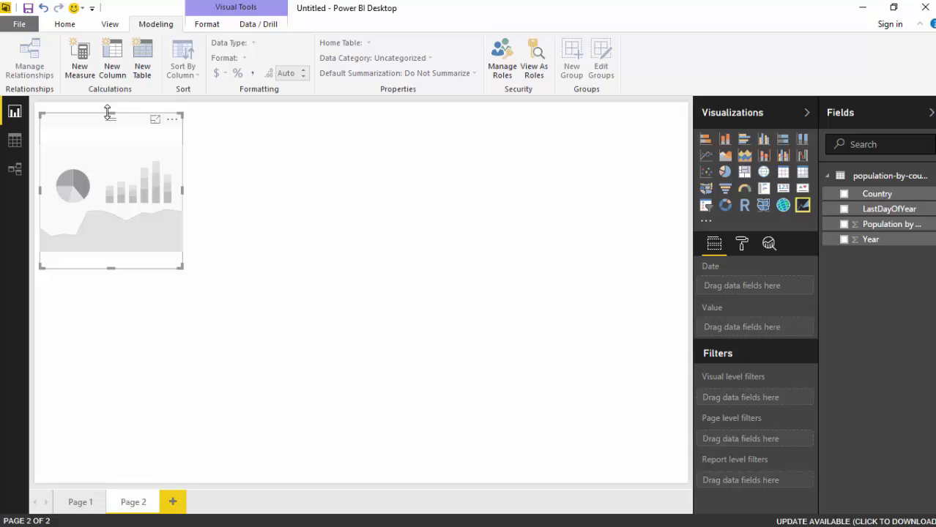
{"action": "left_click_drag", "start_coordinate": [106, 141], "coordinate": [113, 320]}
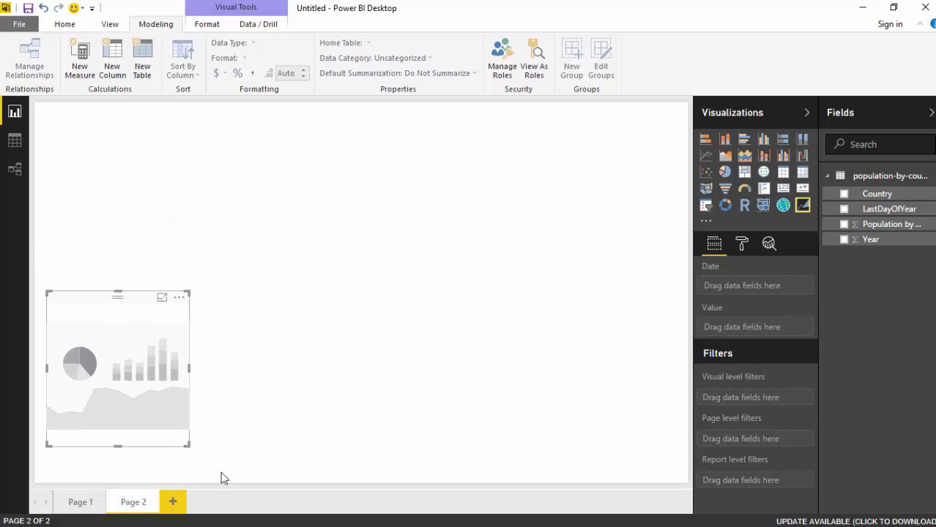
{"action": "left_click_drag", "start_coordinate": [188, 445], "coordinate": [635, 462]}
Make the forecast visual taller and feed it Population as Value and LastDayOfYear as Date
{"action": "left_click", "coordinate": [341, 290]}
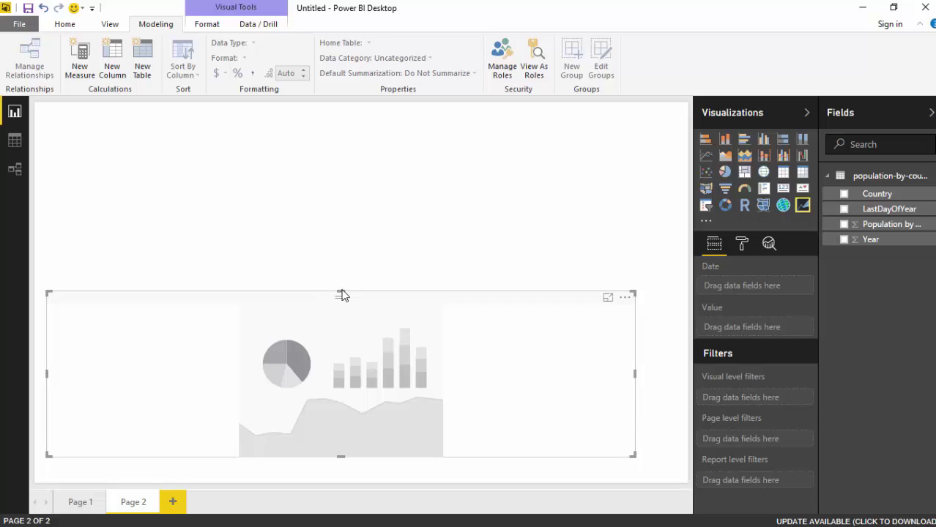
{"action": "left_click_drag", "start_coordinate": [339, 293], "coordinate": [339, 251]}
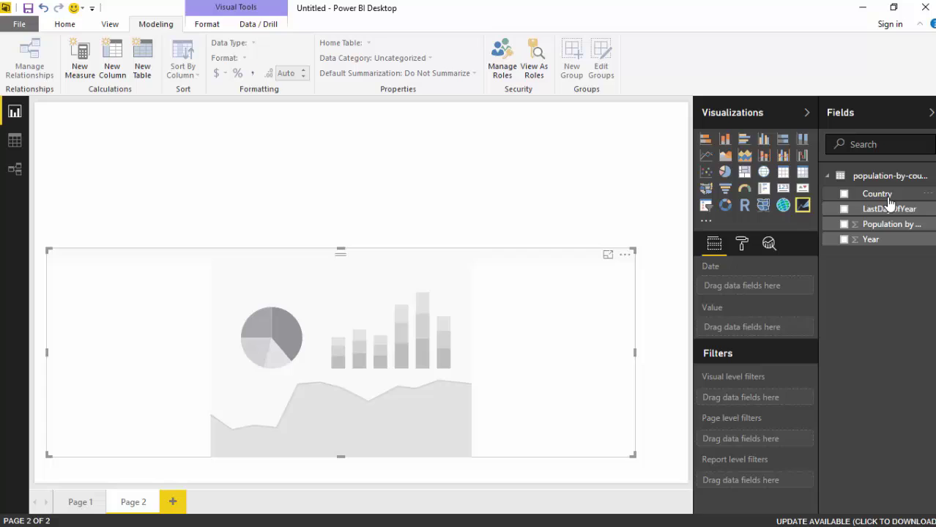
{"action": "left_click_drag", "start_coordinate": [874, 230], "coordinate": [747, 332]}
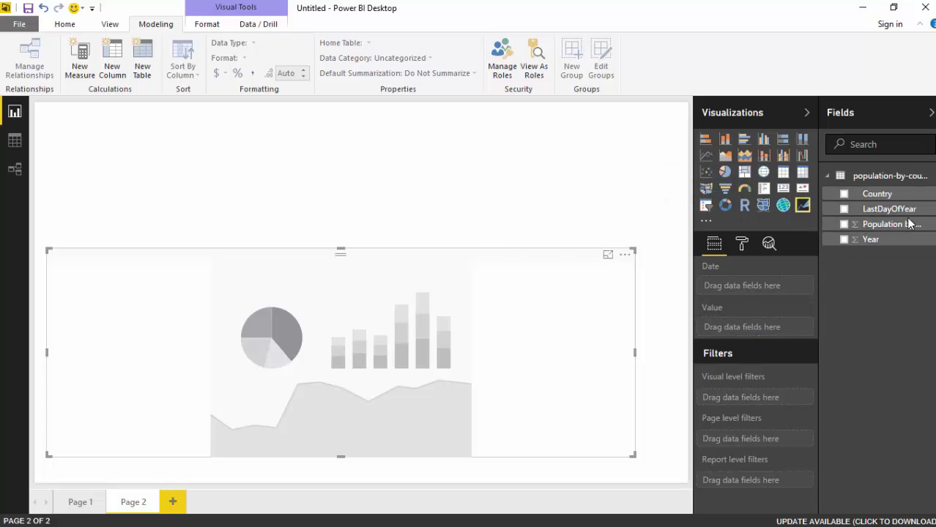
{"action": "left_click_drag", "start_coordinate": [889, 211], "coordinate": [775, 289]}
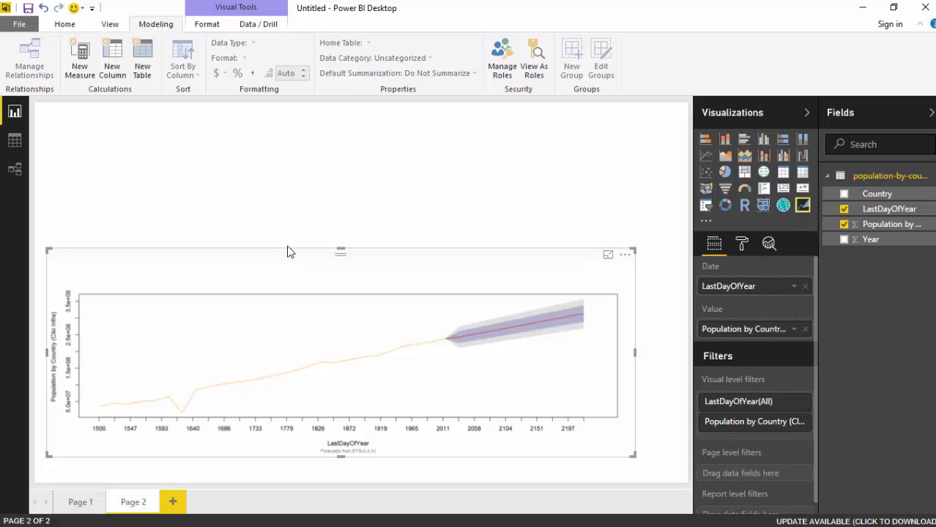
Add a slicer to Page 2 listing the Country field
{"action": "left_click", "coordinate": [272, 193]}
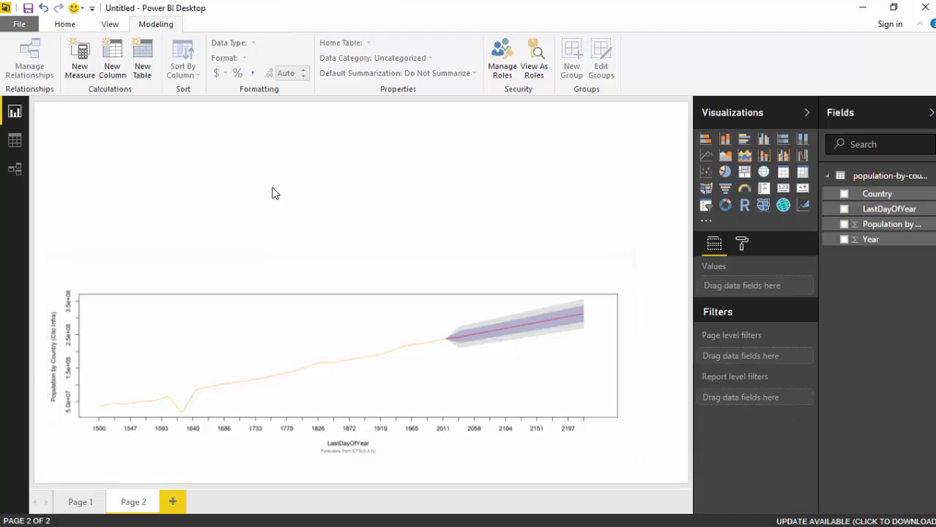
{"action": "left_click", "coordinate": [705, 207]}
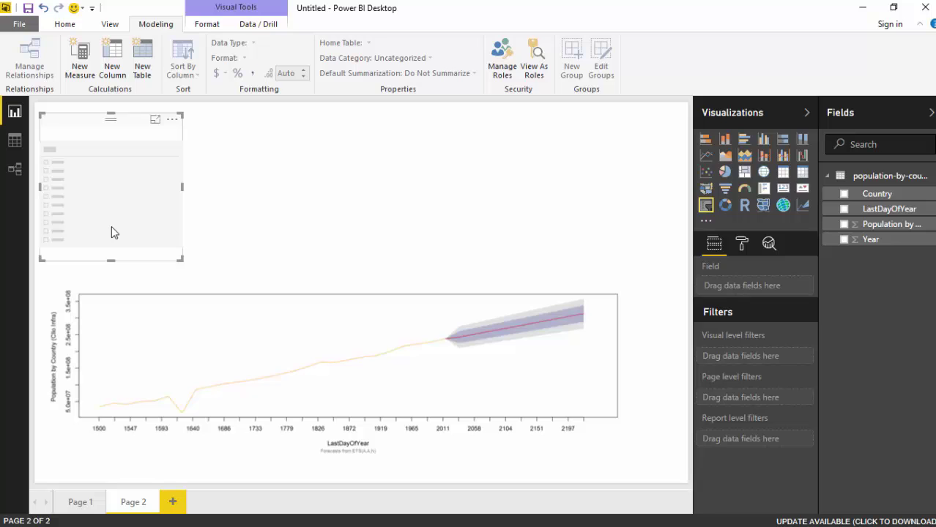
{"action": "left_click", "coordinate": [845, 195]}
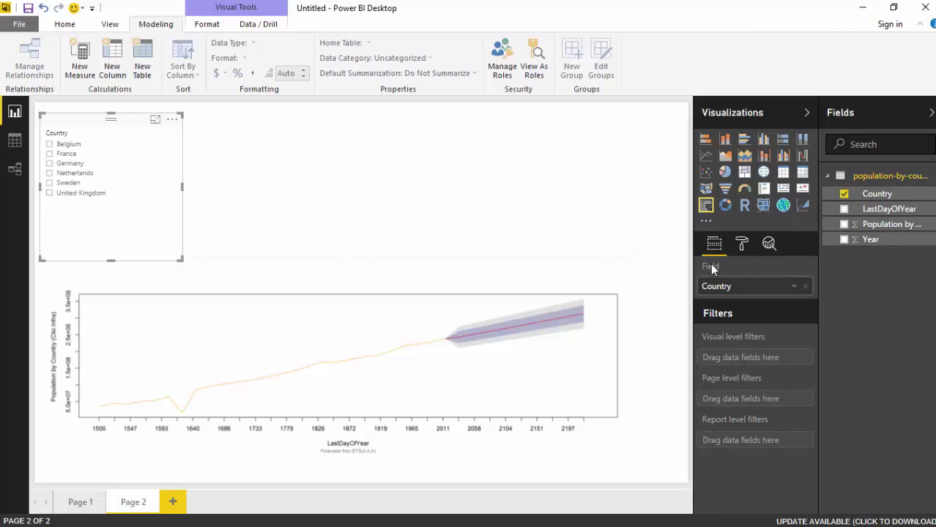
Turn on Select All in the slicer's Selection Controls and resize it wider and shorter
{"action": "left_click", "coordinate": [742, 245]}
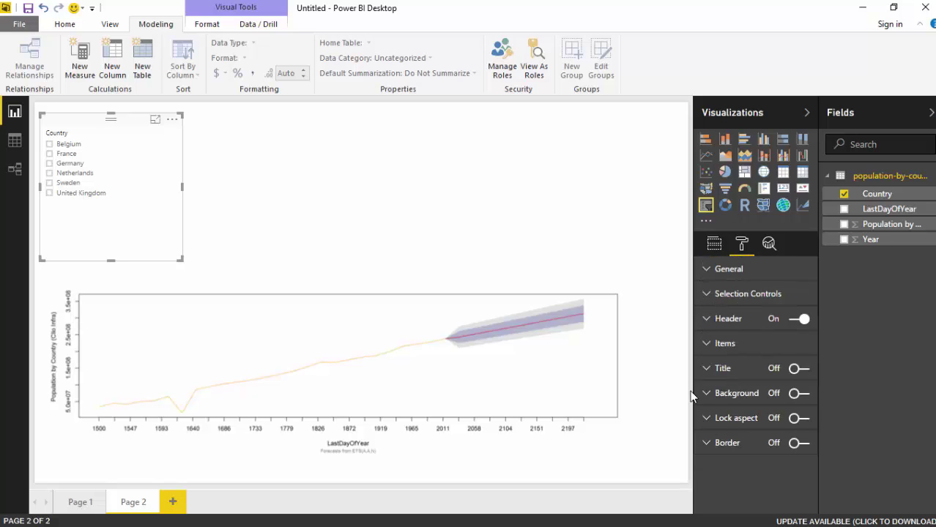
{"action": "left_click", "coordinate": [711, 294]}
{"action": "left_click", "coordinate": [794, 320]}
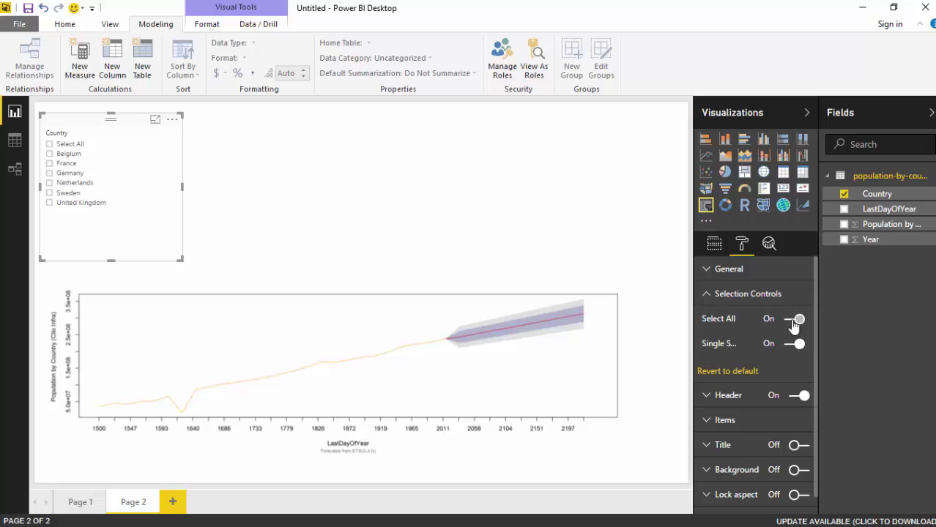
{"action": "left_click", "coordinate": [707, 296]}
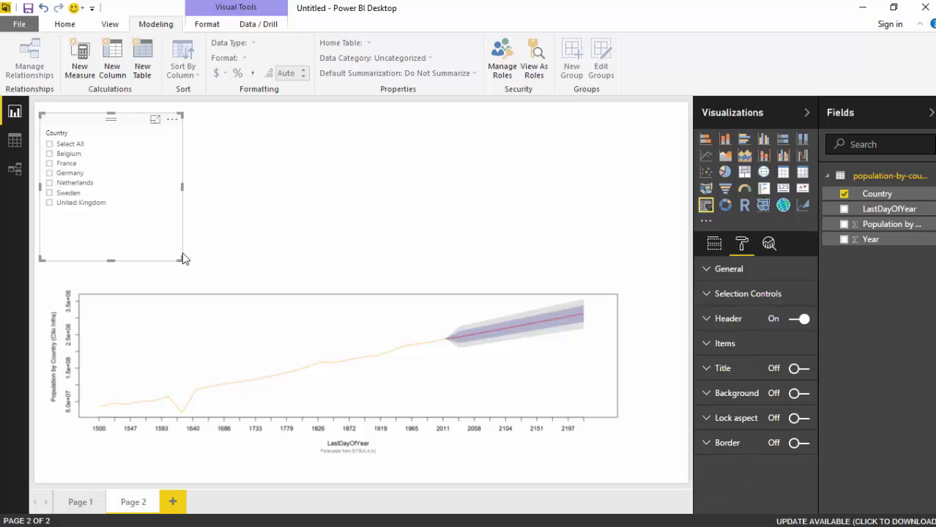
{"action": "left_click_drag", "start_coordinate": [182, 258], "coordinate": [262, 209]}
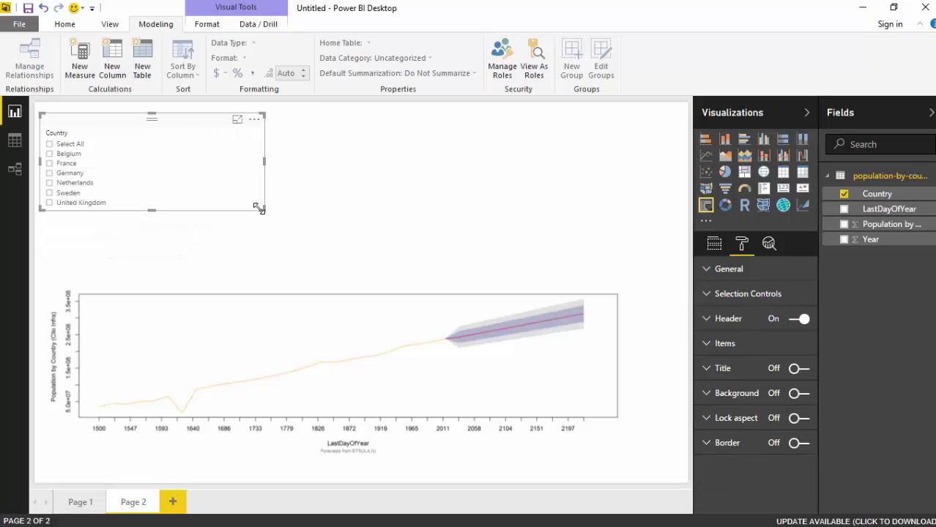
Raise the forecast chart's top edge, filter to Belgium, then France, then Select All countries
{"action": "left_click", "coordinate": [304, 266]}
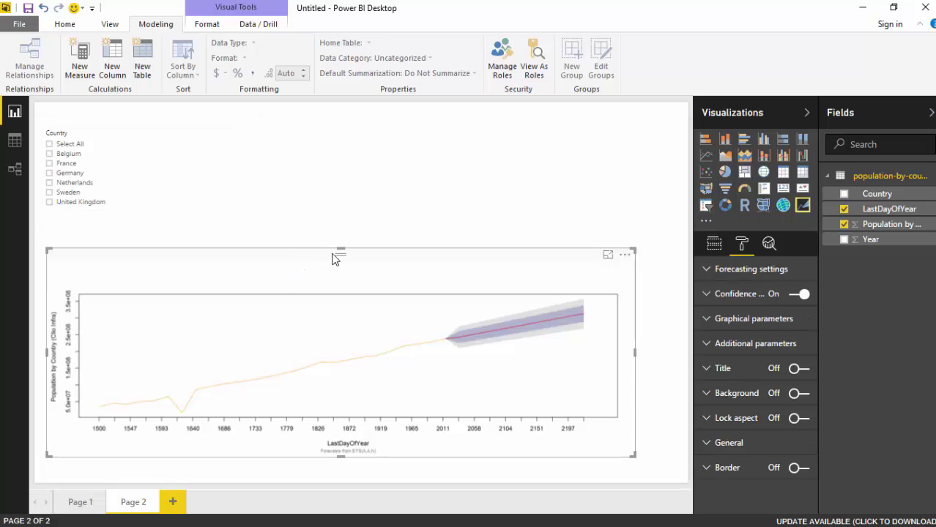
{"action": "left_click_drag", "start_coordinate": [339, 247], "coordinate": [339, 222]}
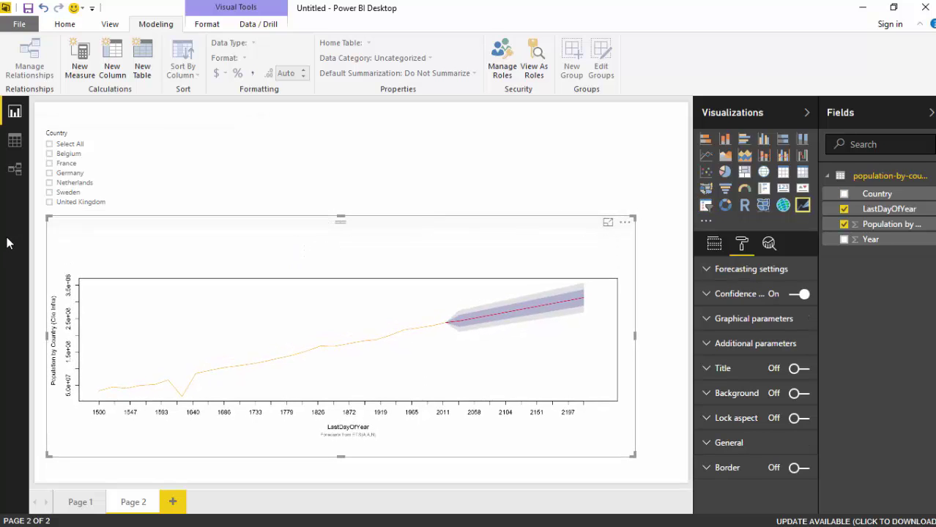
{"action": "left_click", "coordinate": [49, 155]}
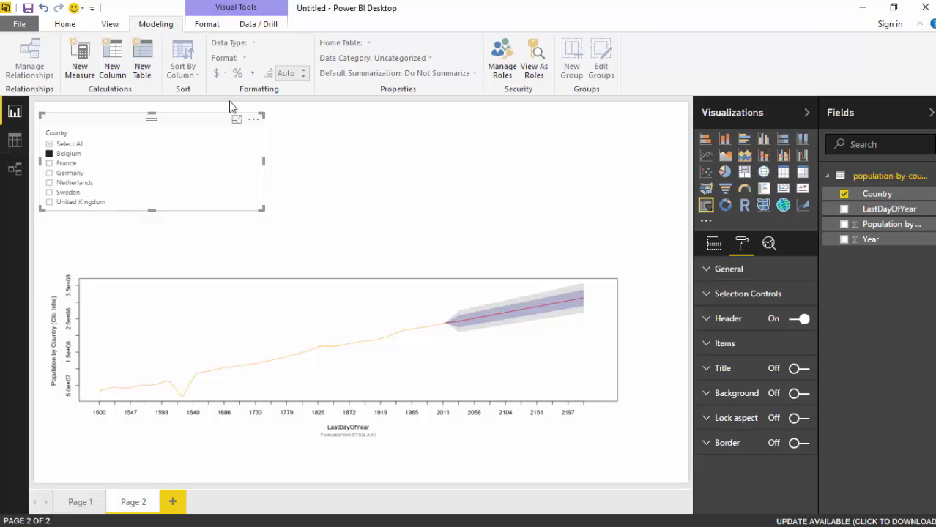
{"action": "left_click", "coordinate": [50, 166]}
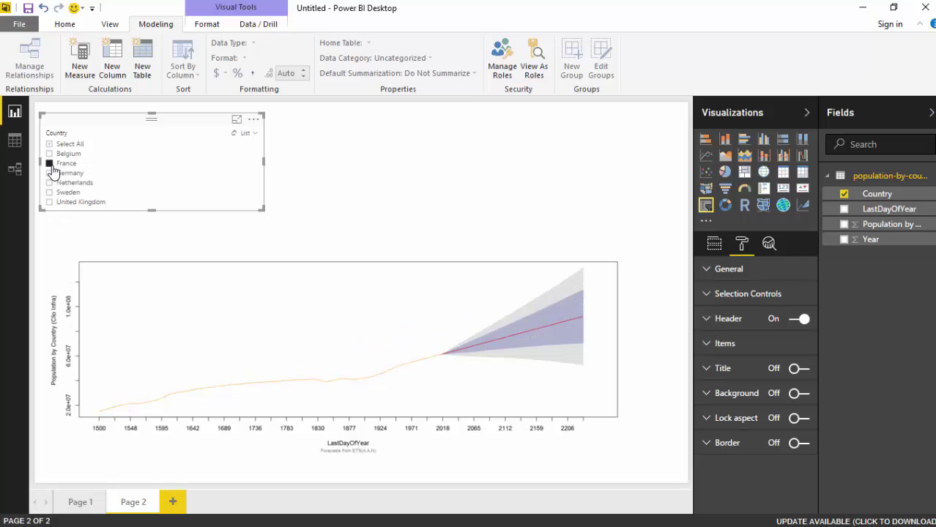
{"action": "left_click", "coordinate": [49, 145]}
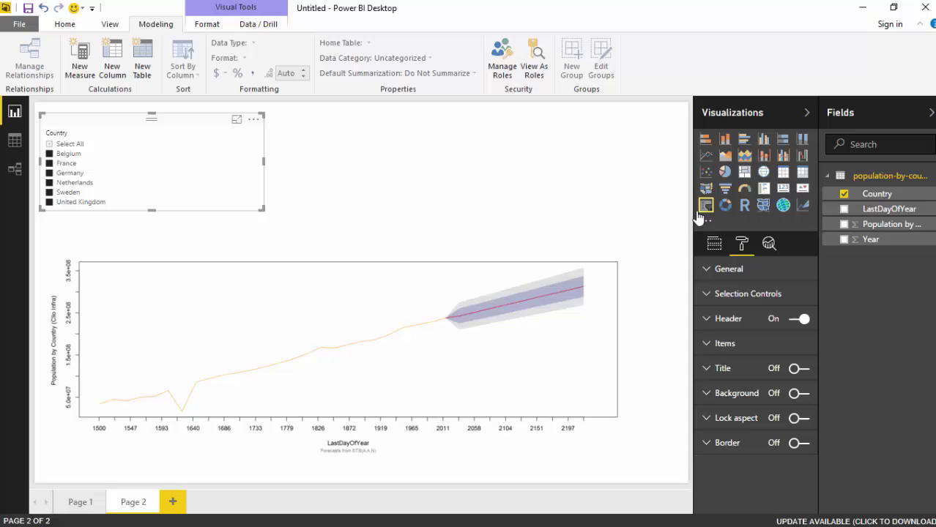
In the chart's Forecasting settings, set Forecast length to 3, then change it to 10
{"action": "left_click", "coordinate": [516, 231]}
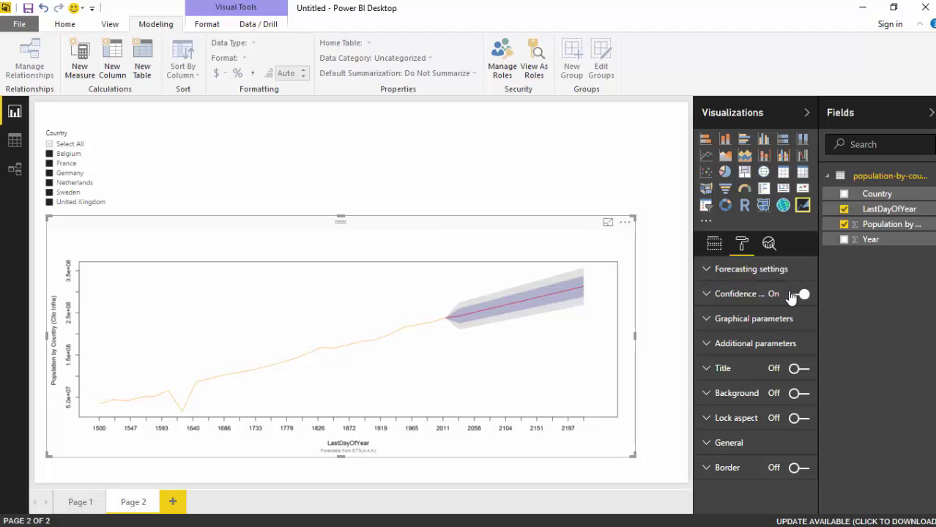
{"action": "left_click", "coordinate": [709, 270]}
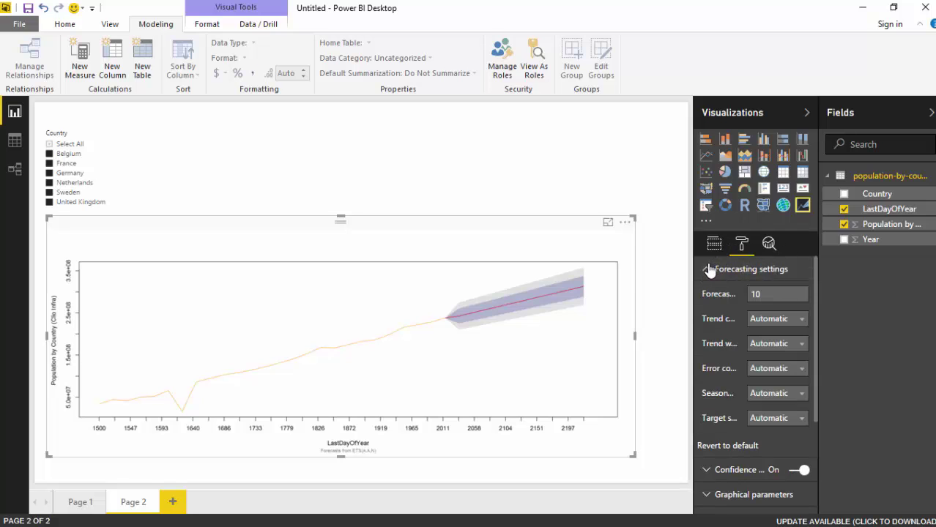
{"action": "double_click", "coordinate": [754, 294]}
{"action": "type", "text": "3"}
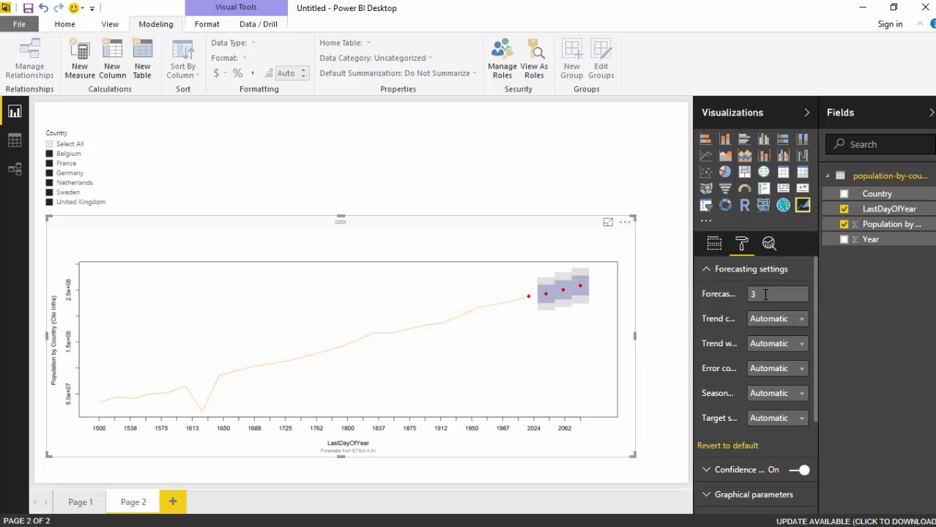
{"action": "key", "text": "BackSpace"}
{"action": "type", "text": "10"}
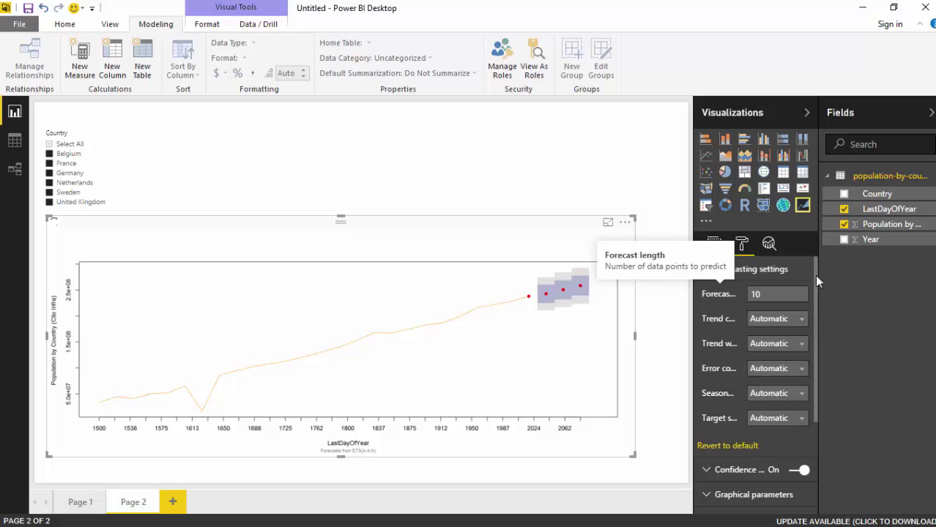
{"action": "left_click_drag", "start_coordinate": [817, 311], "coordinate": [815, 311]}
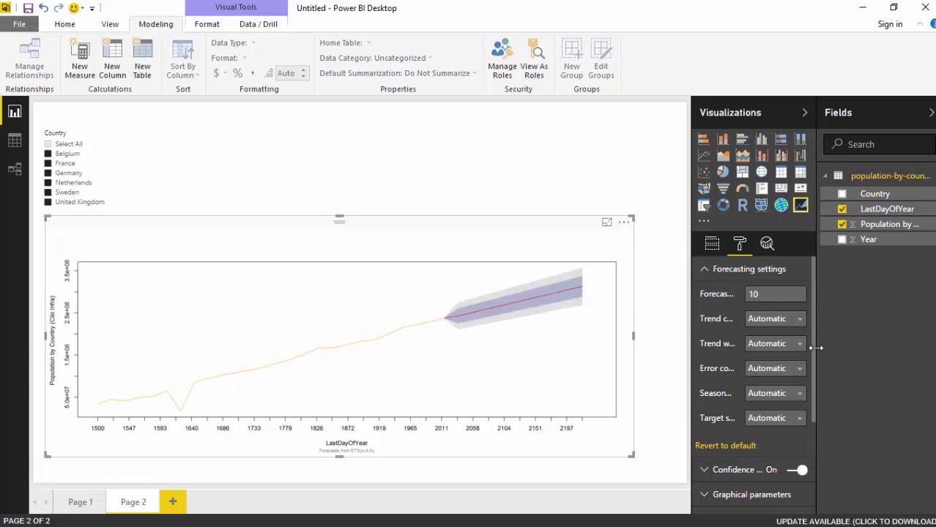
Expand the Confidence section and drag the confidence level slider to 66%
{"action": "scroll", "coordinate": [812, 354], "scroll_direction": "down", "scroll_amount": 3}
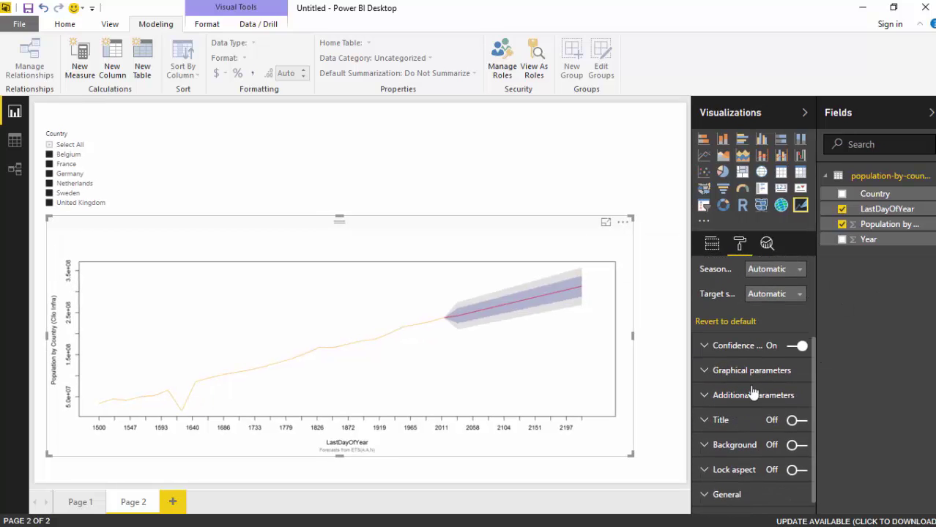
{"action": "left_click", "coordinate": [705, 346]}
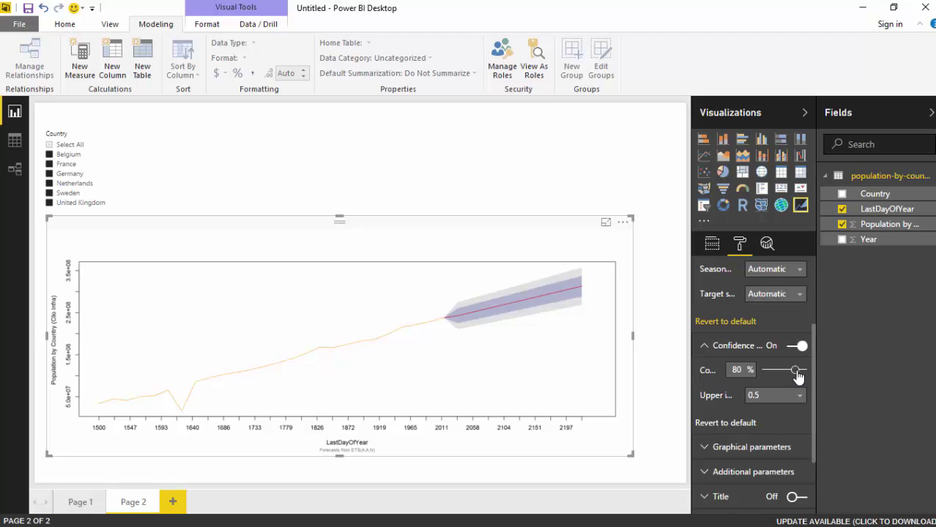
{"action": "left_click_drag", "start_coordinate": [798, 376], "coordinate": [780, 378]}
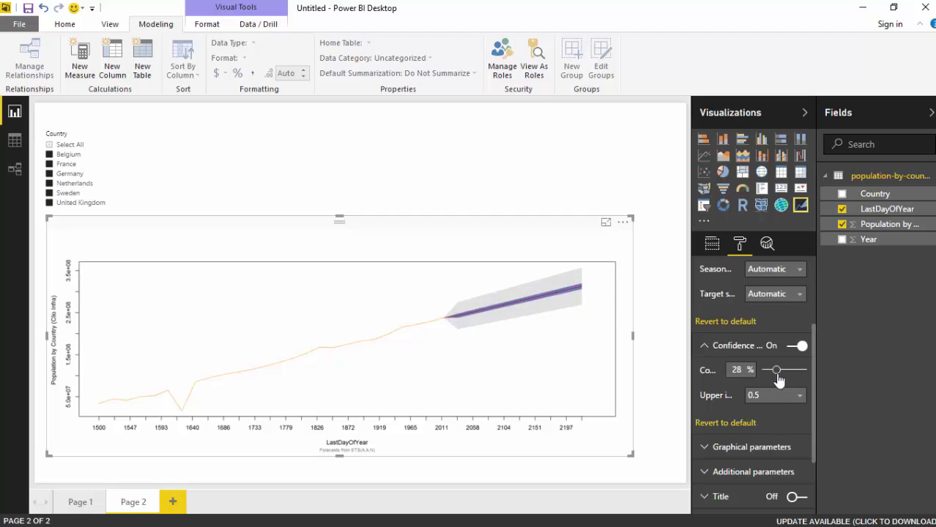
{"action": "left_click_drag", "start_coordinate": [776, 374], "coordinate": [788, 382]}
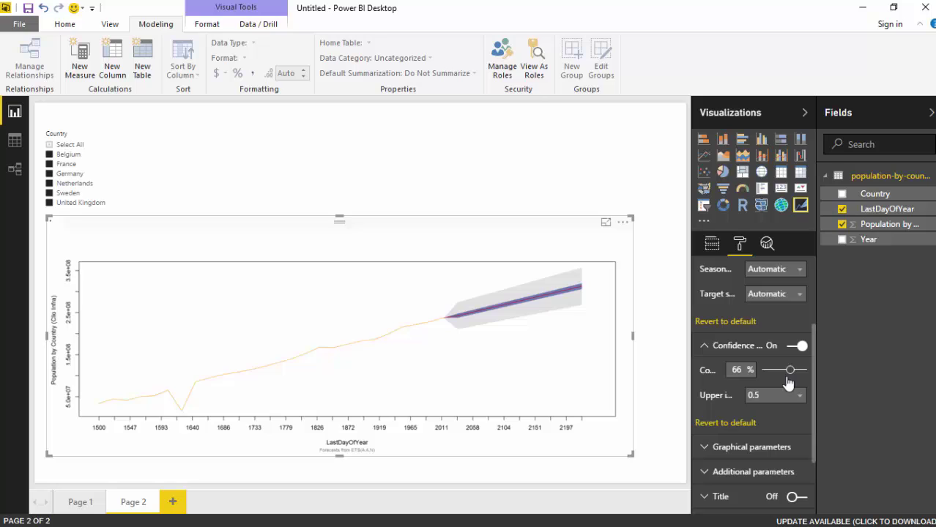